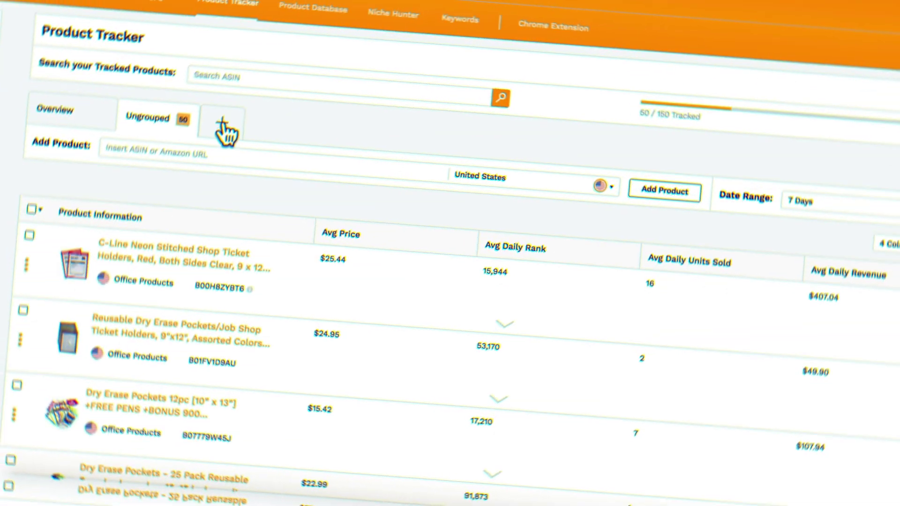
# Start a new Product Tracker group from the + tab, landing on the marketplace step.
pyautogui.click(214, 137)
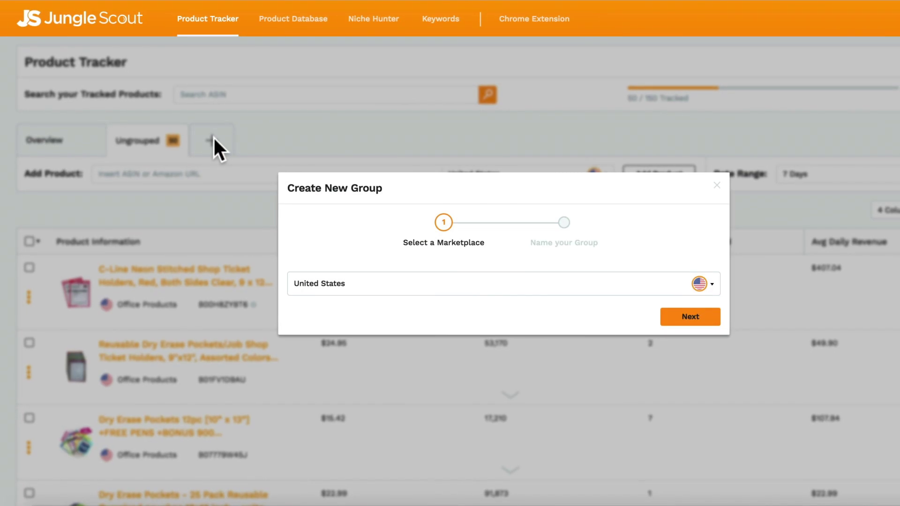
# Keep the United States marketplace and name the new group Yoga Mats.
pyautogui.click(359, 289)
pyautogui.click(361, 288)
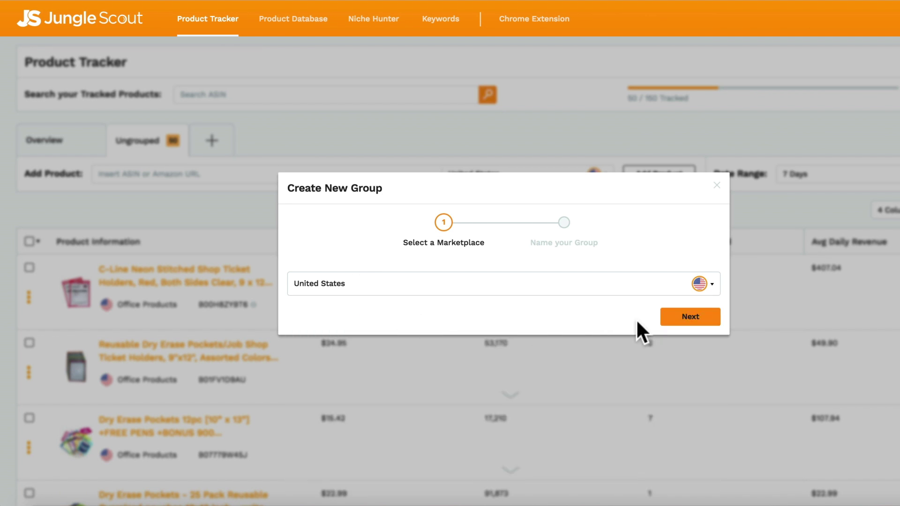
pyautogui.click(663, 329)
pyautogui.write('Yoga Mats')
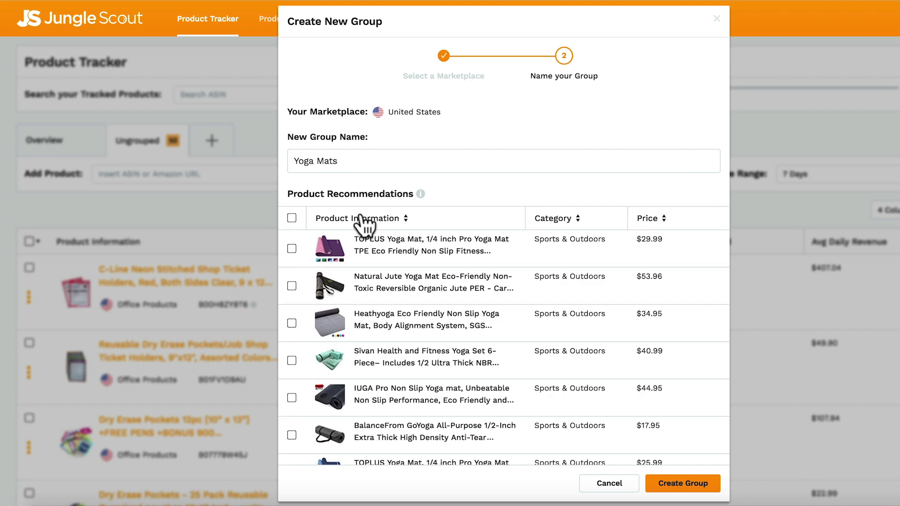
# Pick a couple of recommended yoga mats and create the Yoga Mats group with them.
pyautogui.click(292, 218)
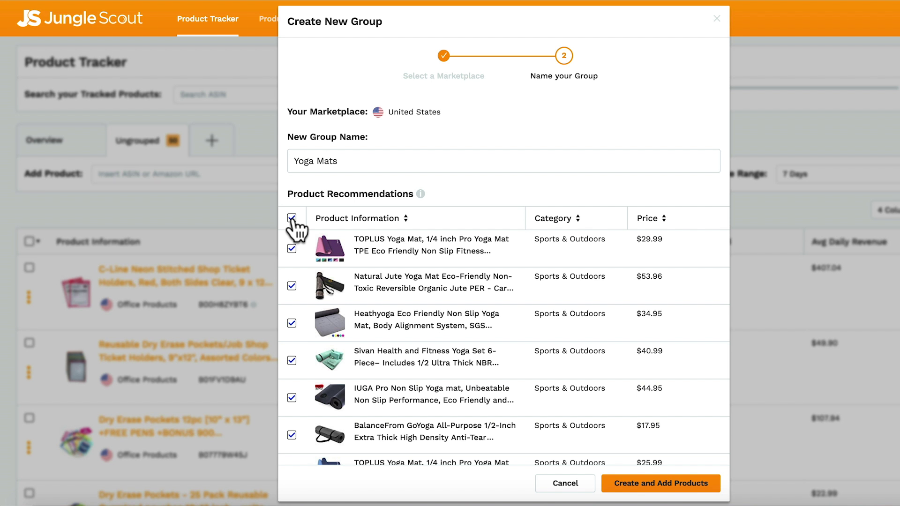
pyautogui.click(292, 219)
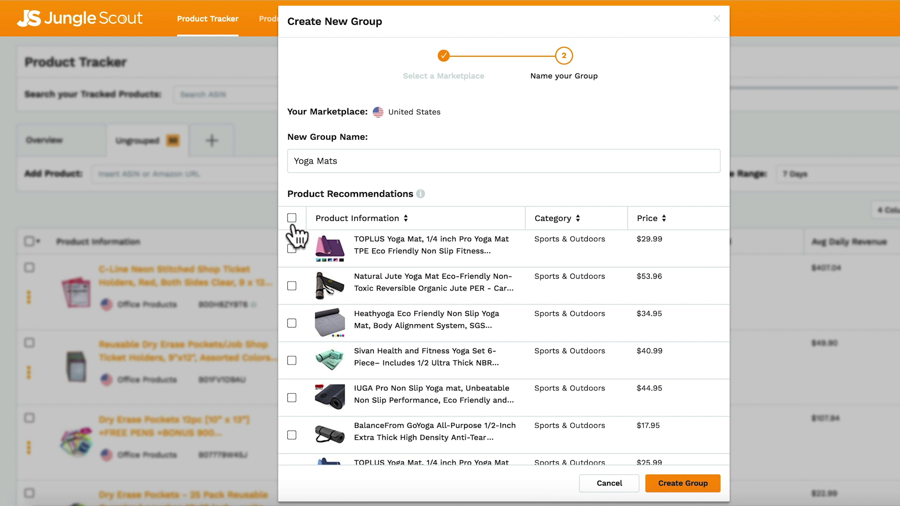
pyautogui.click(292, 248)
pyautogui.click(292, 286)
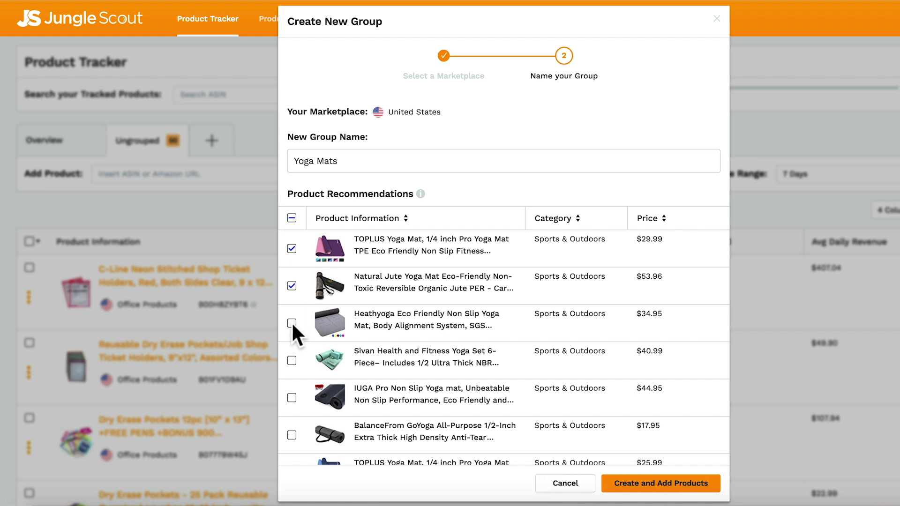
pyautogui.click(610, 477)
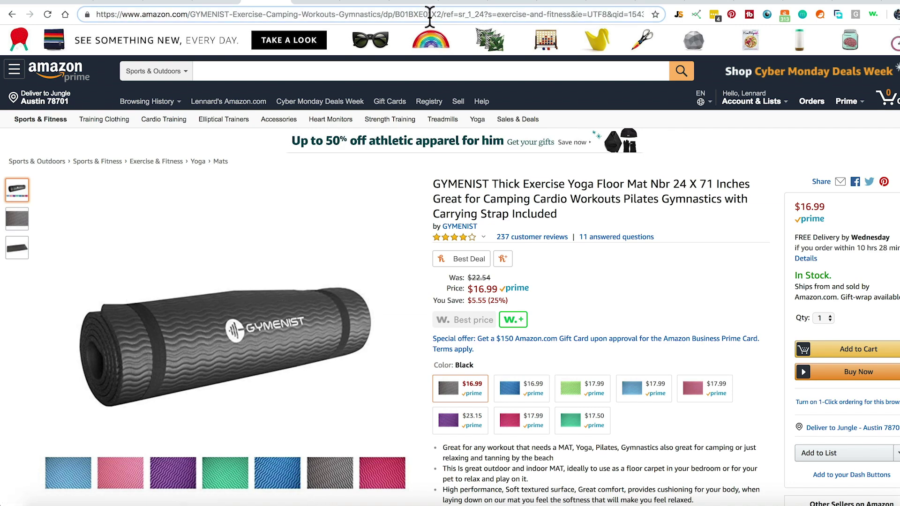
# Copy the Amazon page address, then select the ASIN B01BXE01X2 in Product details for copying.
pyautogui.rightClick(431, 15)
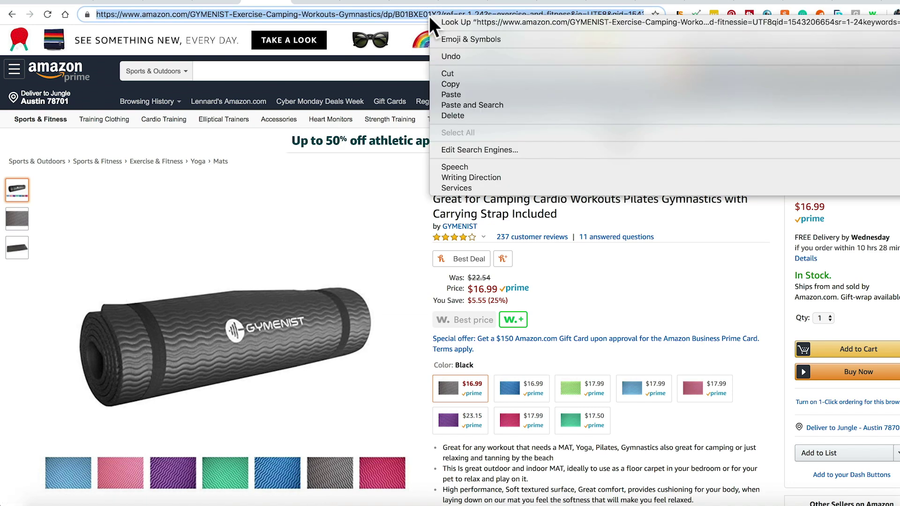
pyautogui.click(447, 81)
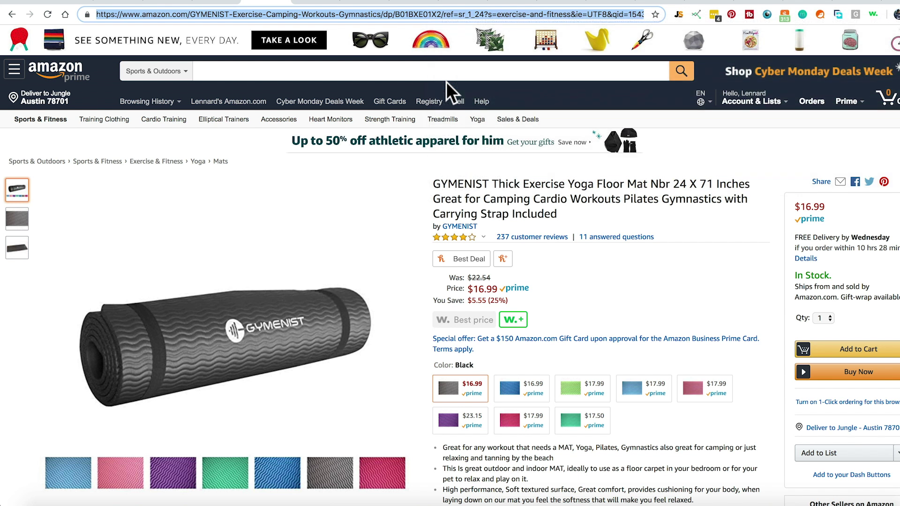
pyautogui.doubleClick(420, 14)
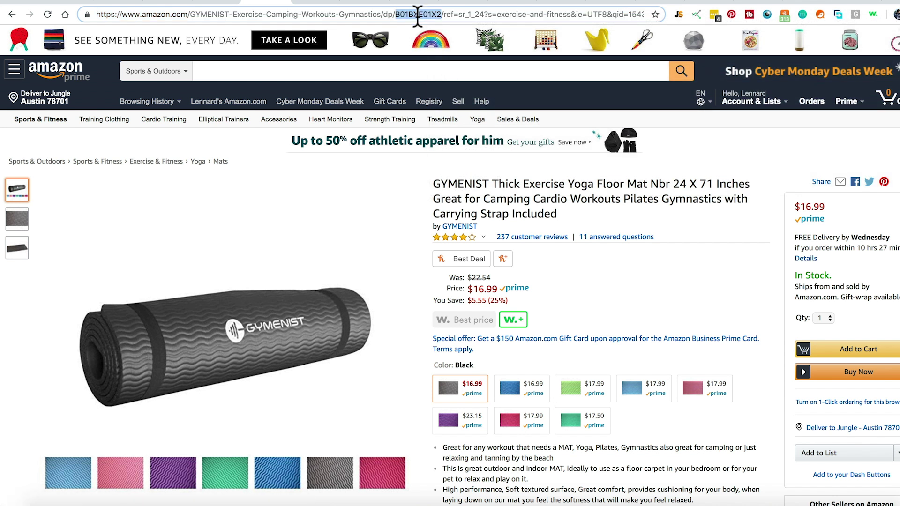
pyautogui.scroll(-10, 467, 232)
pyautogui.scroll(-5, 467, 225)
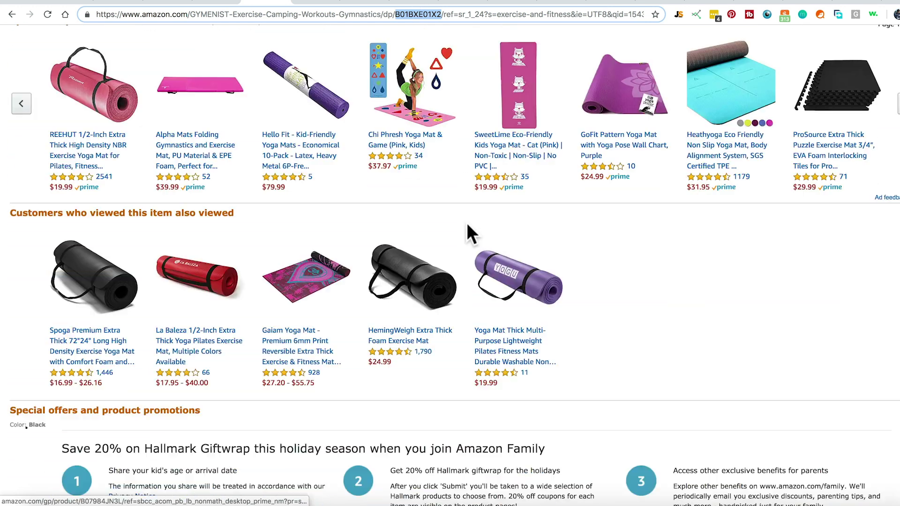
pyautogui.scroll(-5, 466, 225)
pyautogui.scroll(-3, 470, 233)
pyautogui.doubleClick(87, 295)
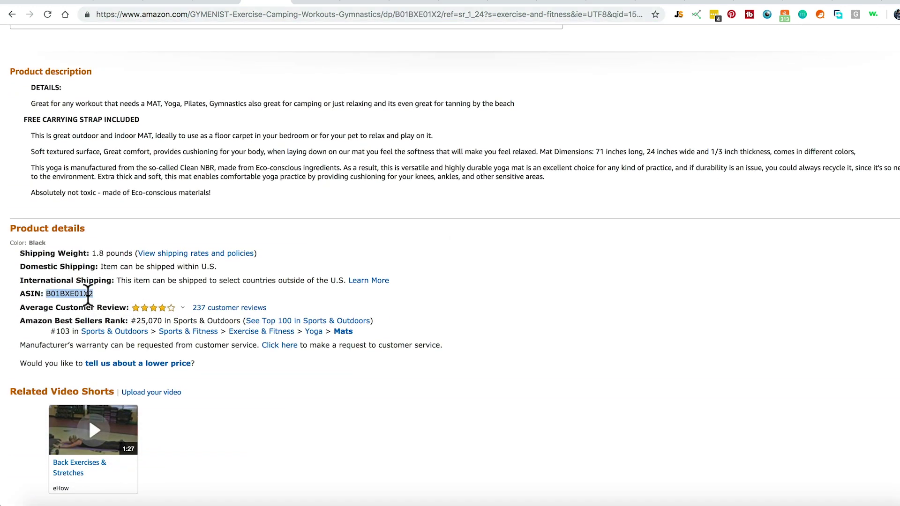
pyautogui.rightClick(87, 295)
# Search the tracker for the copied ASIN B01BXE01X2 and start tracking the GYMENIST mat.
pyautogui.click(109, 315)
pyautogui.hotkey('ctrl', 'Tab')
pyautogui.rightClick(288, 108)
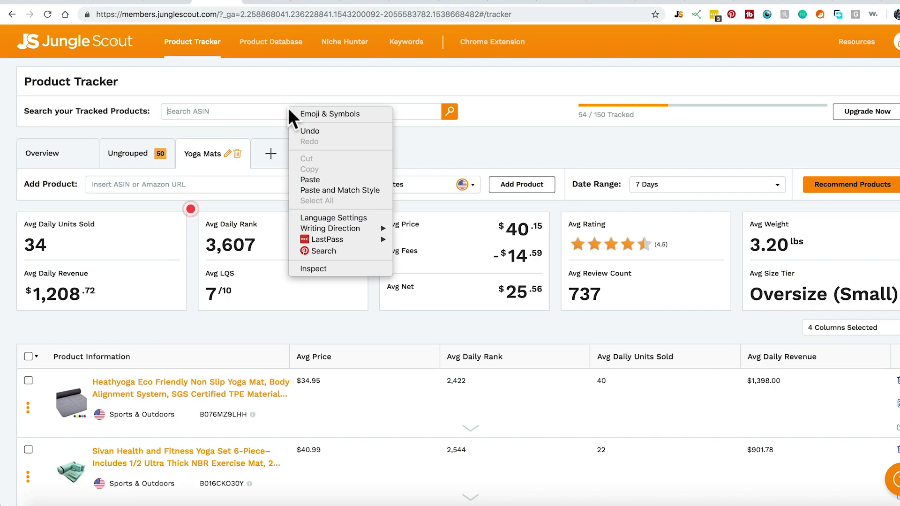
pyautogui.click(315, 180)
pyautogui.click(448, 113)
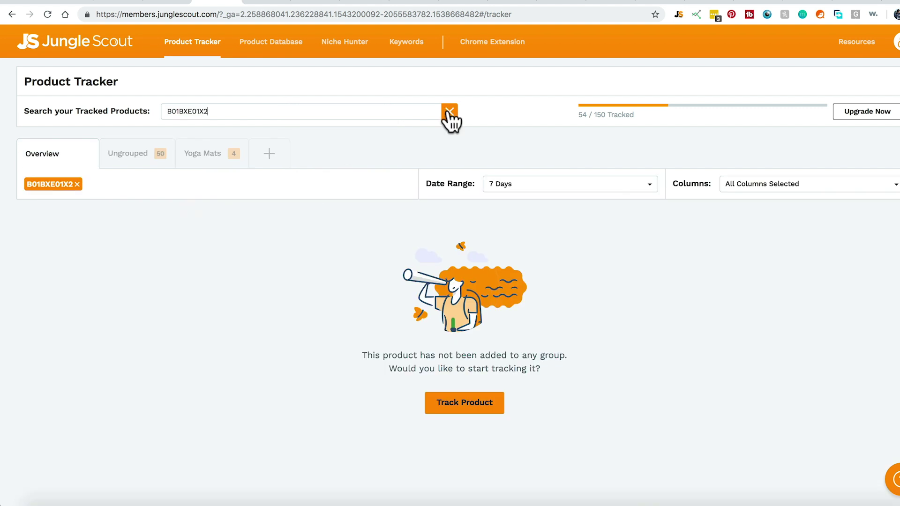
# Add the GYMENIST mat to the Yoga Mats group and expand its details.
pyautogui.click(470, 407)
pyautogui.click(415, 268)
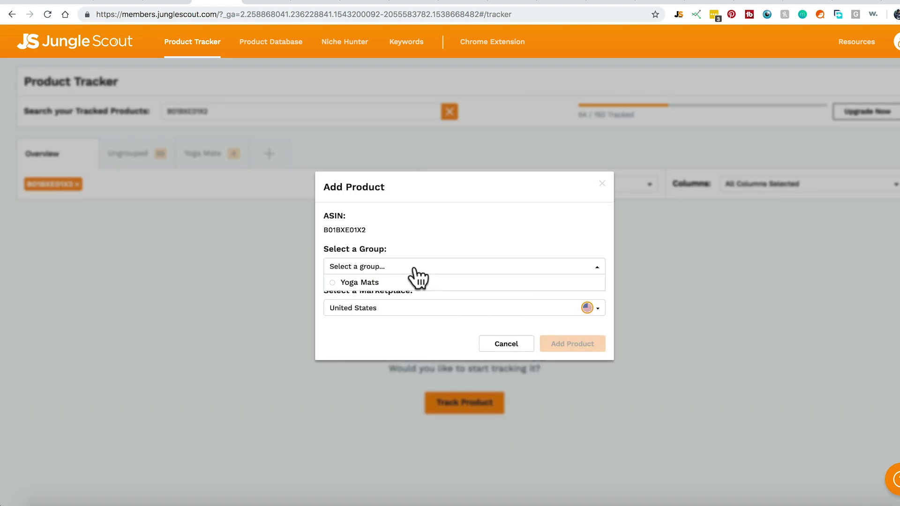
pyautogui.click(376, 283)
pyautogui.click(553, 348)
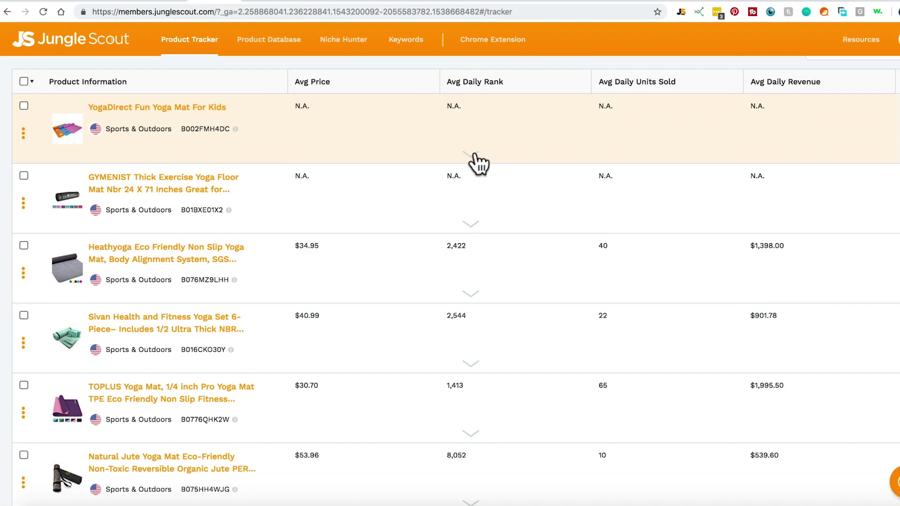
pyautogui.click(475, 155)
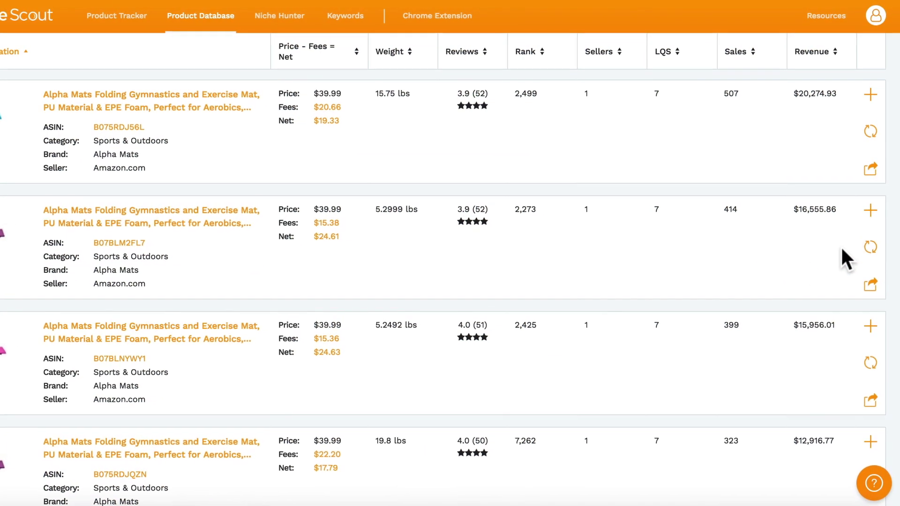
# Add mats from Product Database, Niche Hunter and the extension's Manduka EKO to Yoga Mats.
pyautogui.click(870, 215)
pyautogui.click(819, 237)
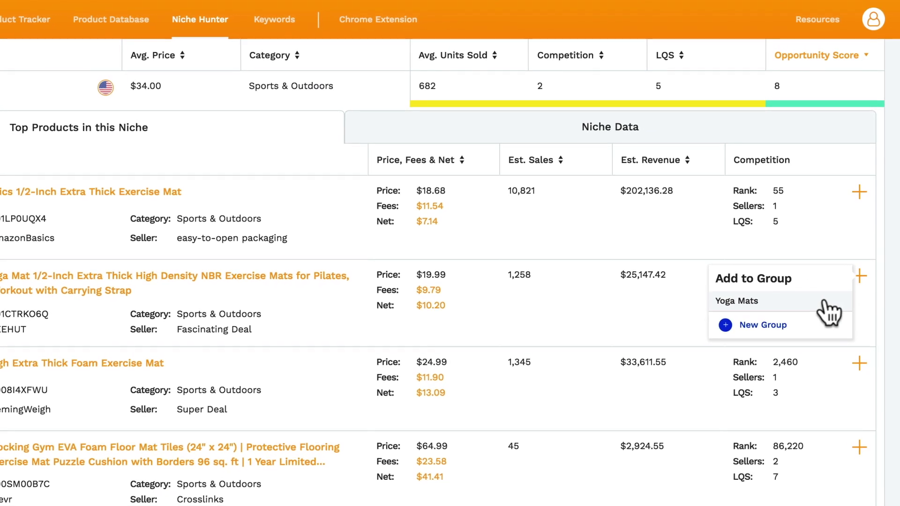
pyautogui.click(825, 299)
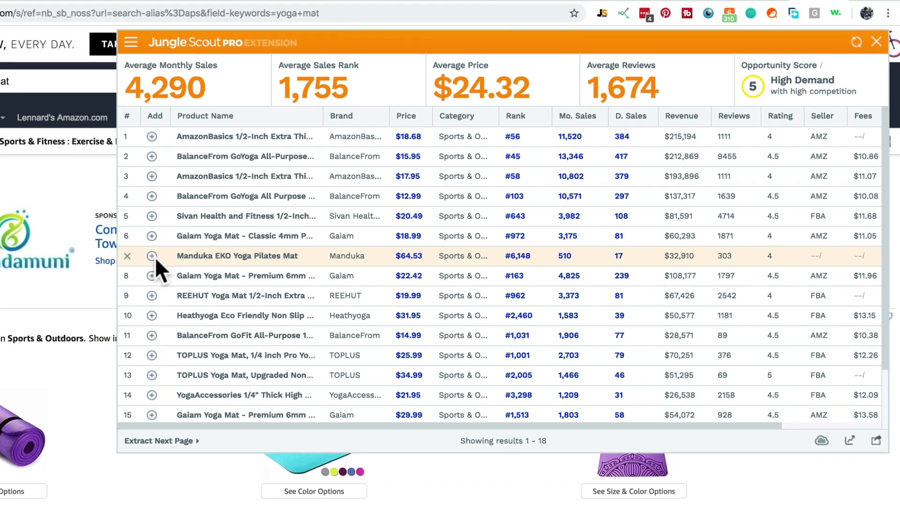
pyautogui.click(137, 260)
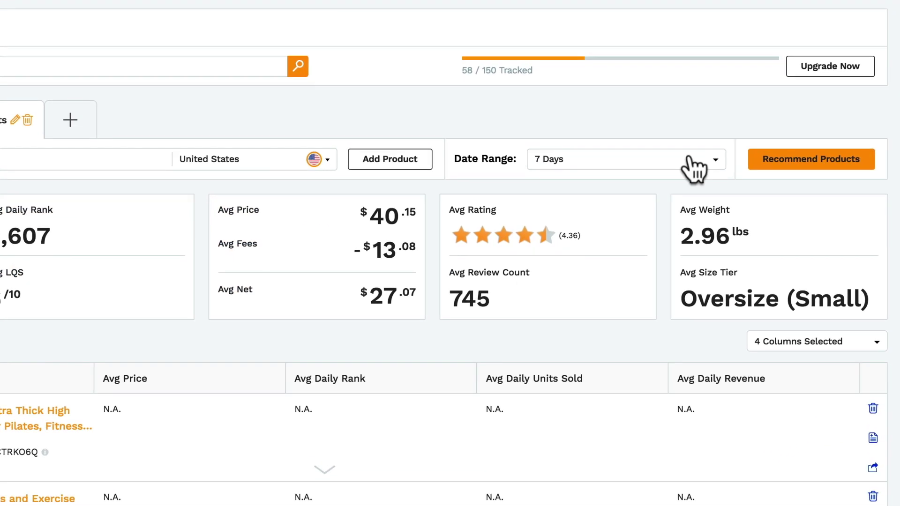
# Switch the Yoga Mats group's date range to 30 Days.
pyautogui.click(692, 166)
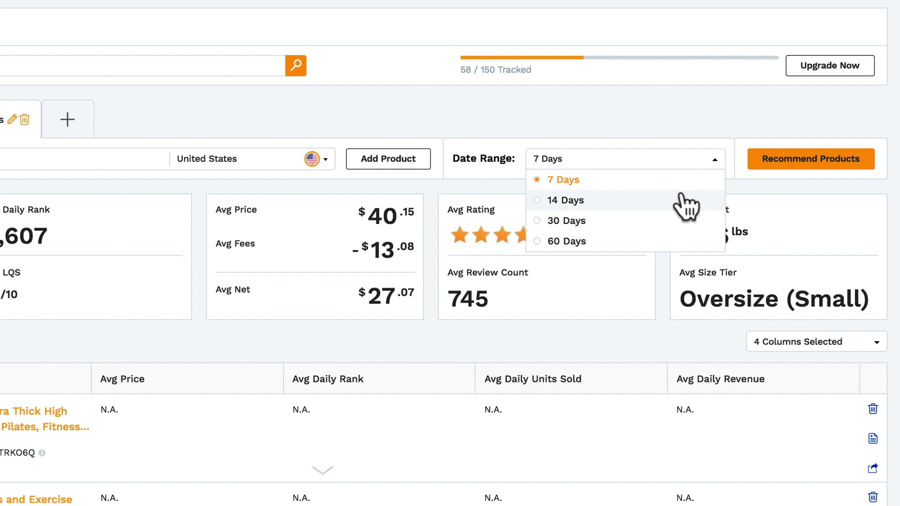
pyautogui.click(680, 221)
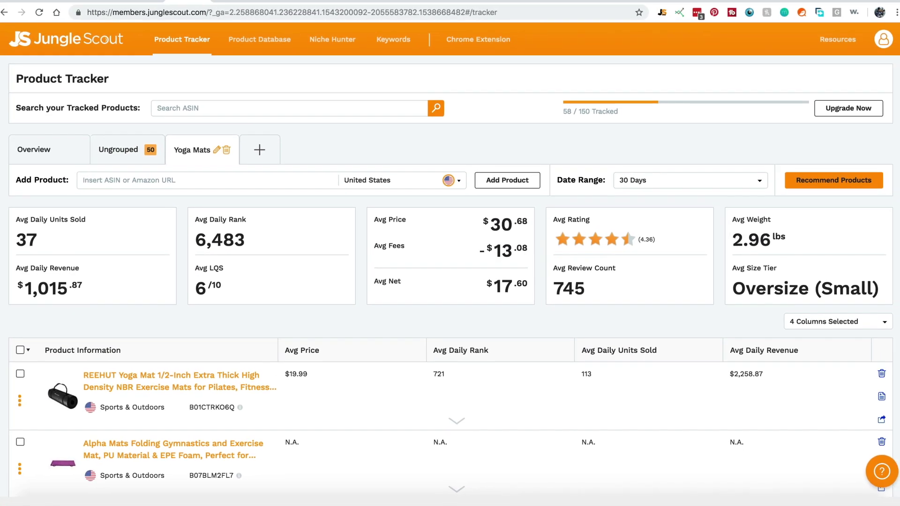
pyautogui.scroll(-3, 450, 282)
pyautogui.scroll(-1, 450, 281)
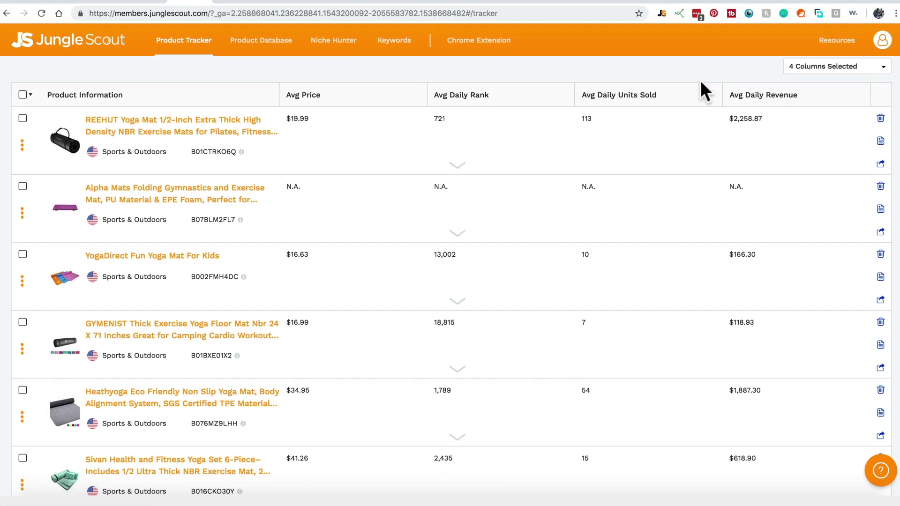
# Expand the REEHUT mat's 30-day chart, check Columns, and toggle Include Inventory off and on.
pyautogui.click(468, 160)
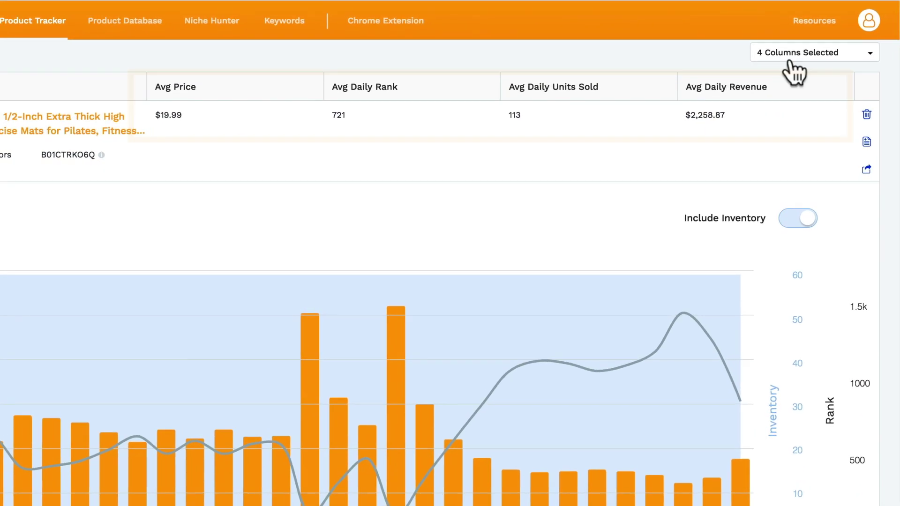
pyautogui.click(827, 67)
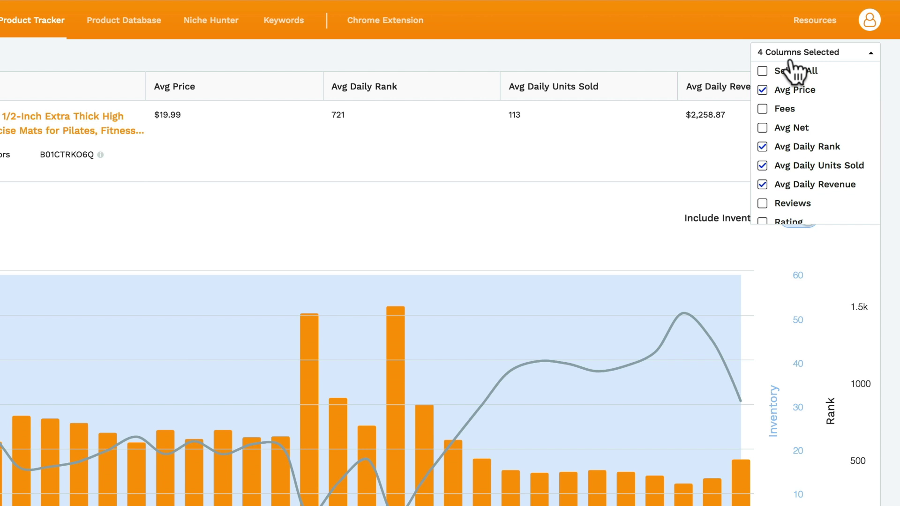
pyautogui.scroll(-2, 451, 281)
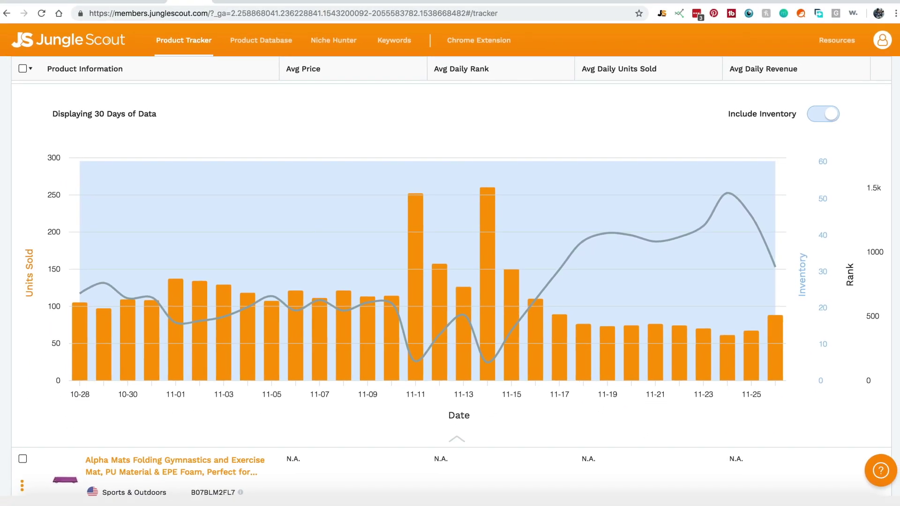
pyautogui.moveTo(391, 196)
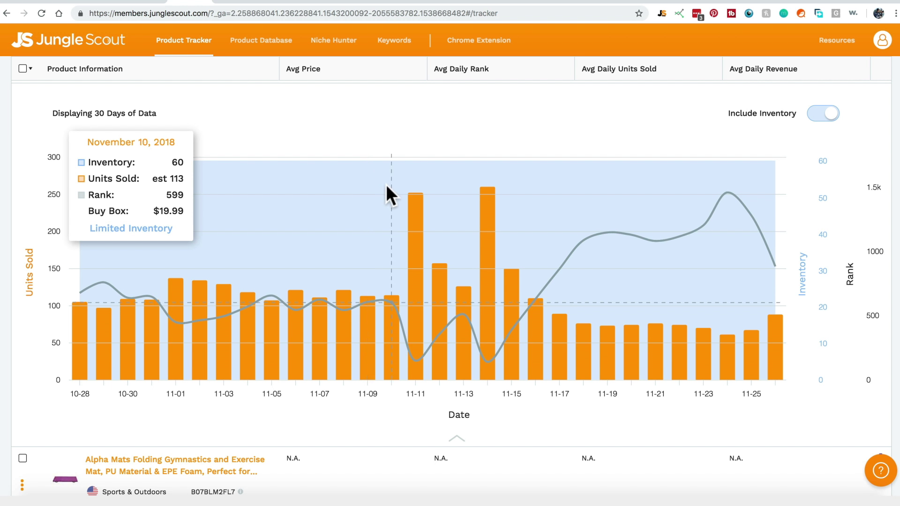
pyautogui.click(828, 122)
pyautogui.click(828, 123)
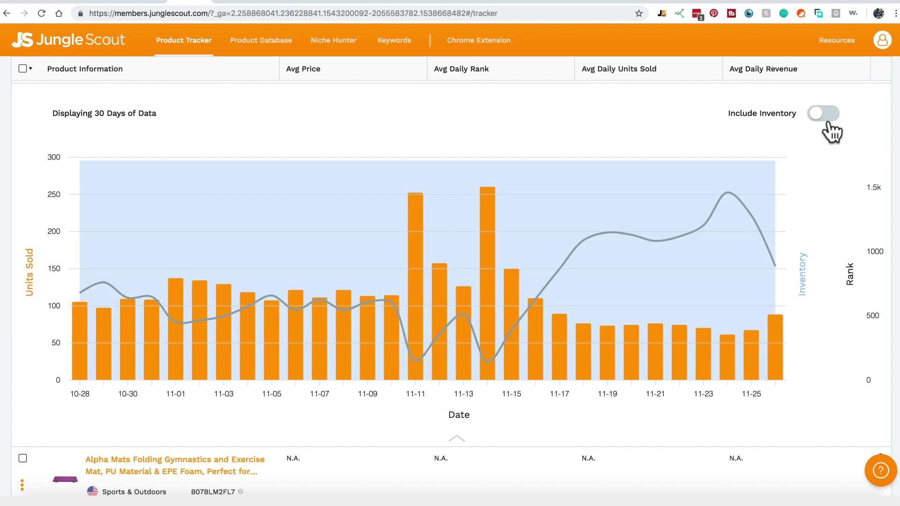
pyautogui.scroll(2, 869, 331)
pyautogui.scroll(5, 869, 331)
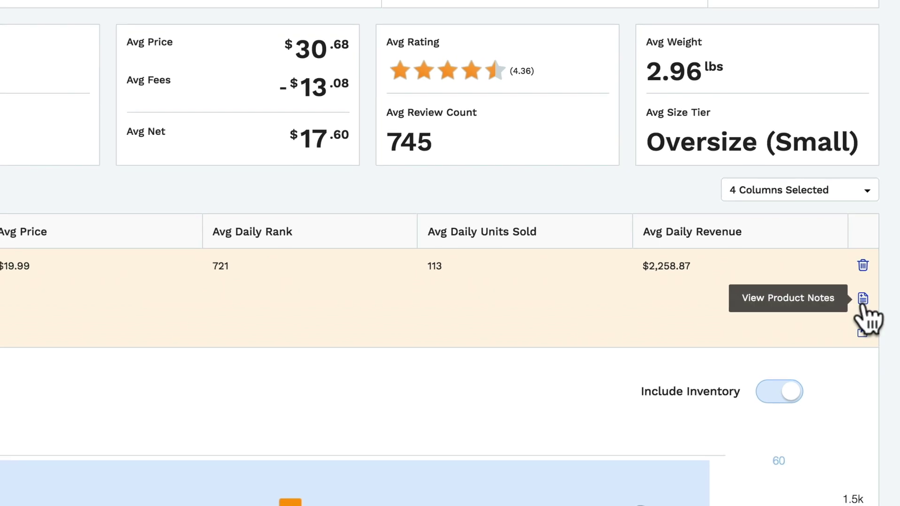
# Peek at the REEHUT mat's notes, then check its row and open the bulk-action menu.
pyautogui.click(863, 298)
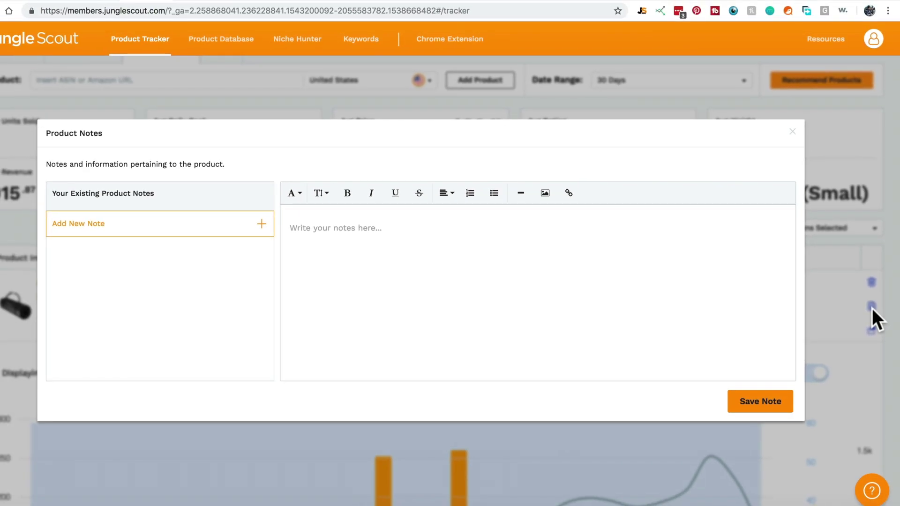
pyautogui.click(872, 308)
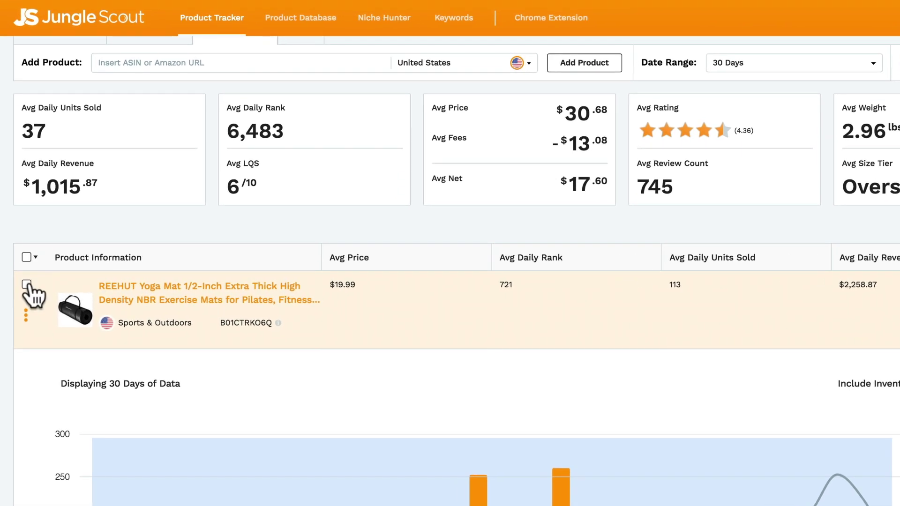
pyautogui.click(26, 284)
pyautogui.click(33, 259)
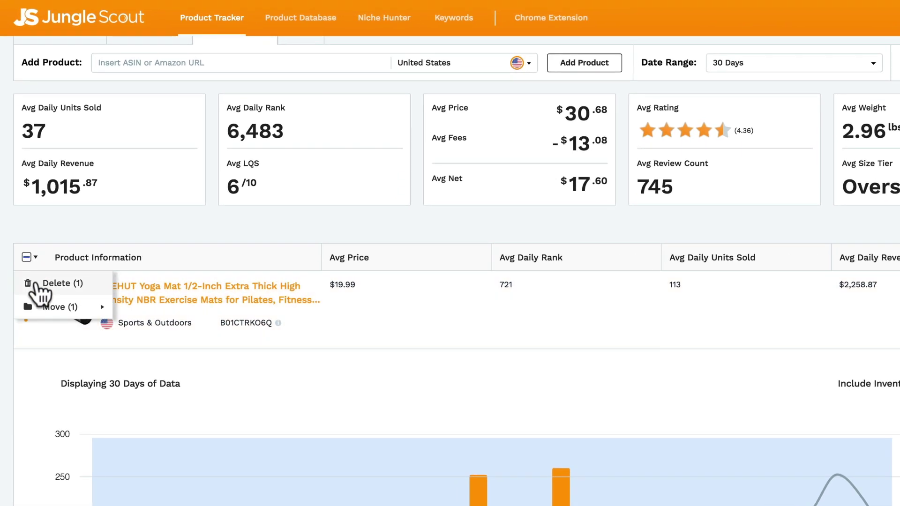
pyautogui.moveTo(62, 307)
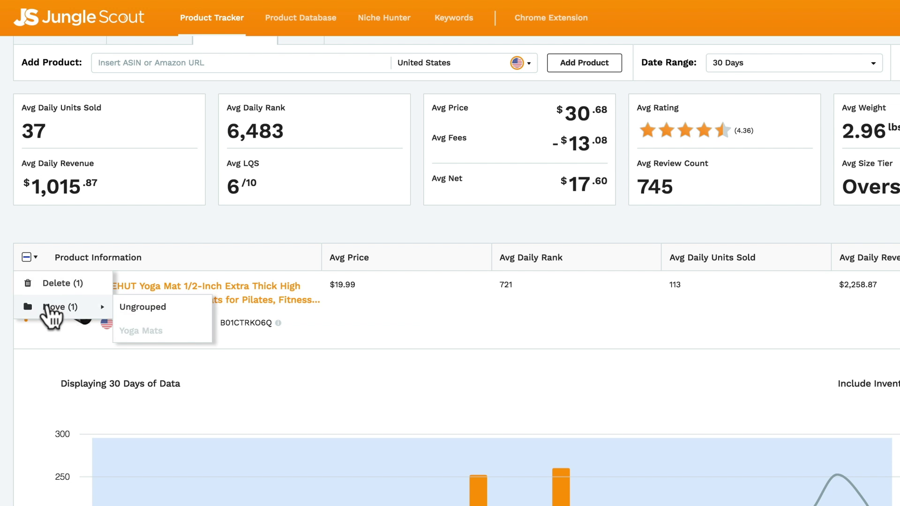
# Dismiss bulk actions and create a new group named Baby Hooded Towel.
pyautogui.click(130, 306)
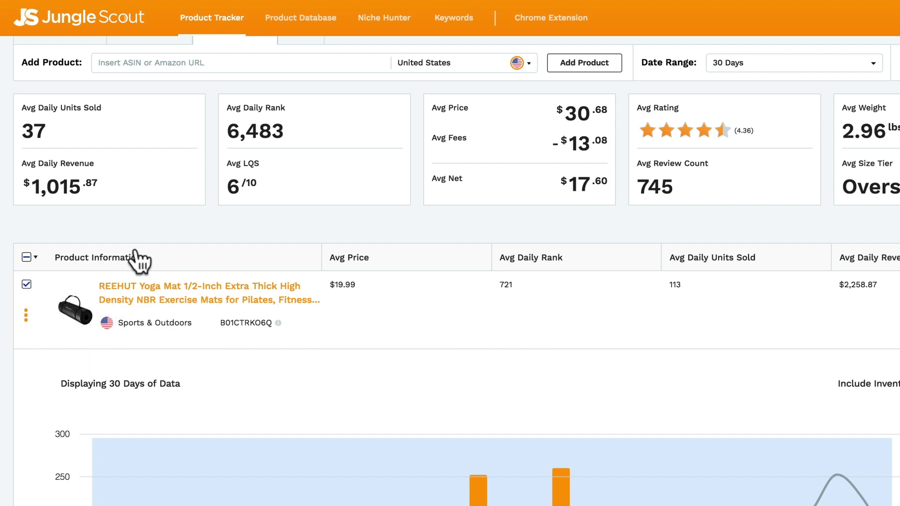
pyautogui.scroll(3, 131, 234)
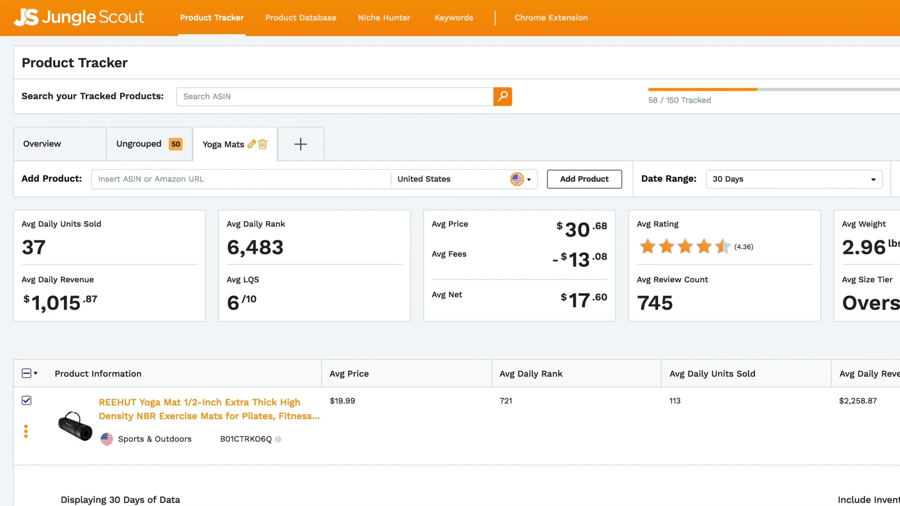
pyautogui.click(302, 147)
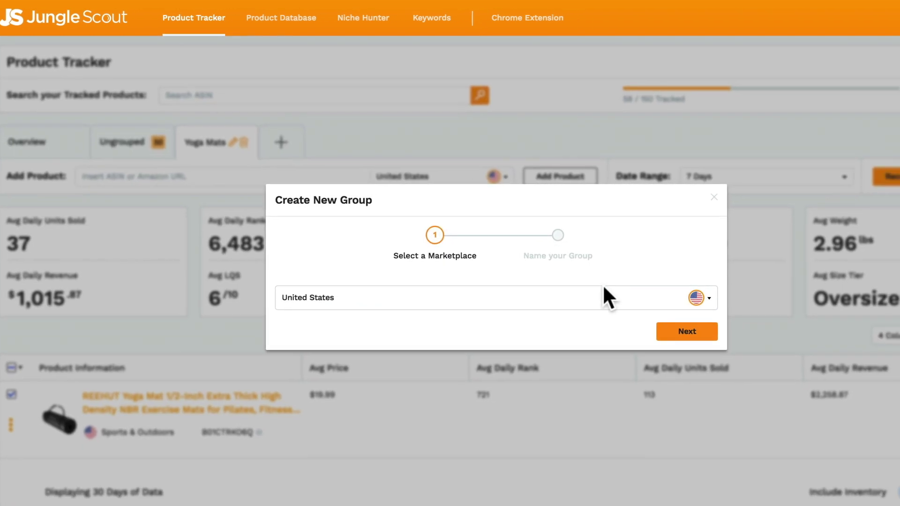
pyautogui.click(714, 335)
pyautogui.write('Baby Hooded Towel')
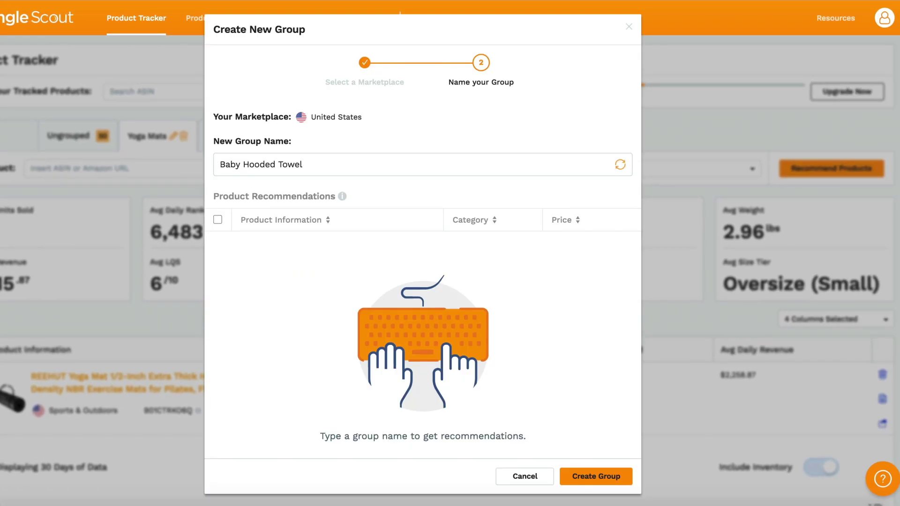
pyautogui.click(607, 469)
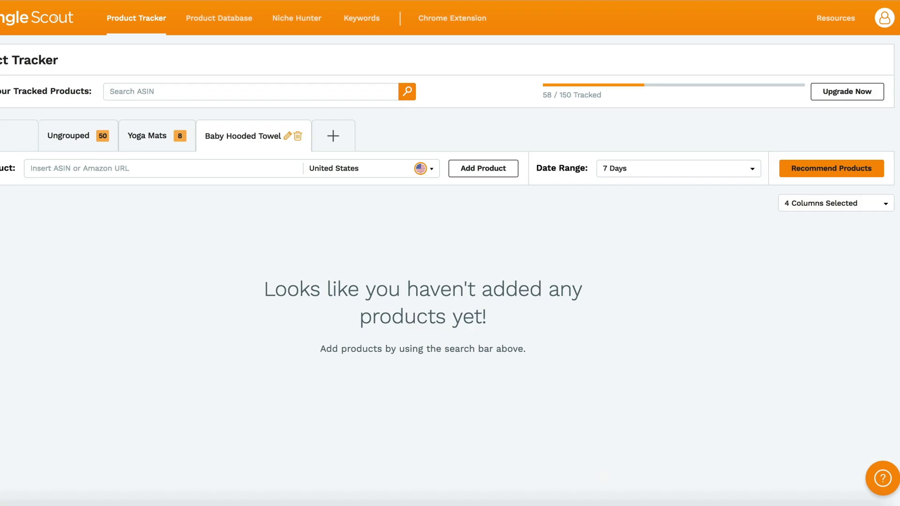
# Add all recommended baby hooded towels to the new group.
pyautogui.click(817, 168)
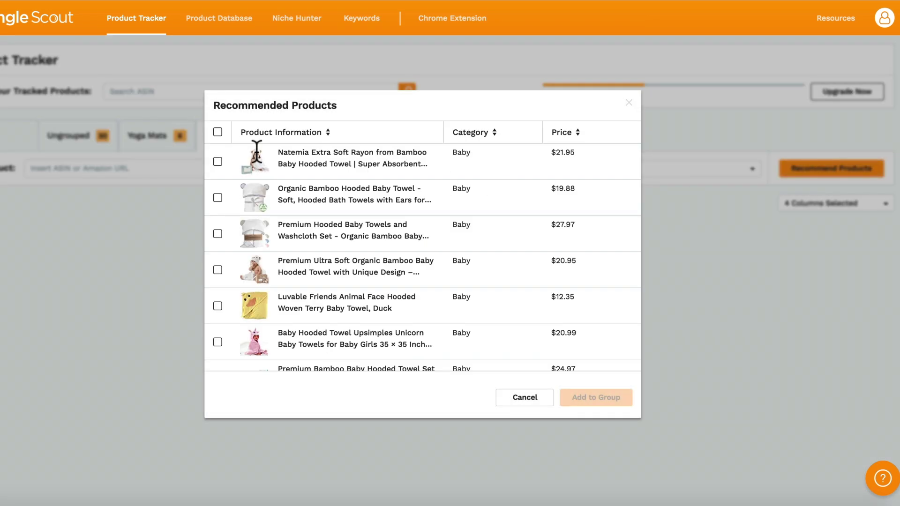
pyautogui.click(218, 133)
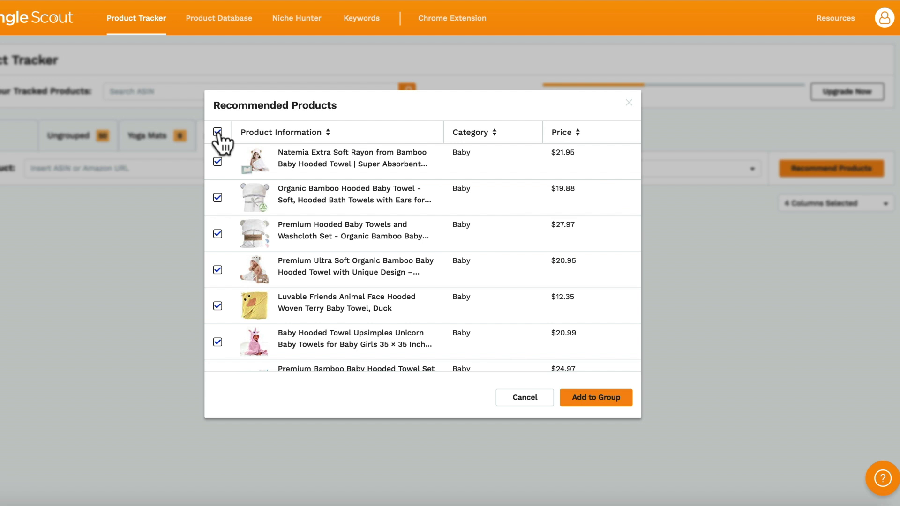
pyautogui.click(584, 402)
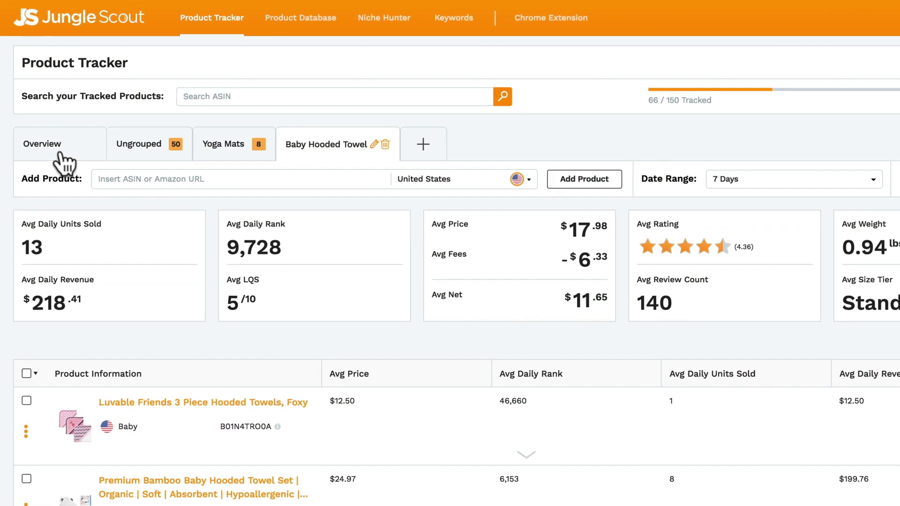
# Show the Overview comparing the Yoga Mats and Baby Hooded Towel groups.
pyautogui.click(65, 163)
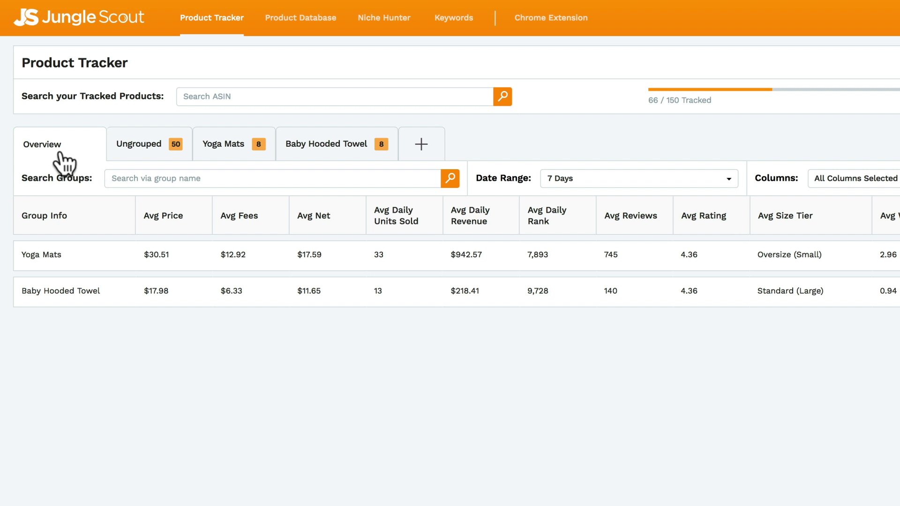